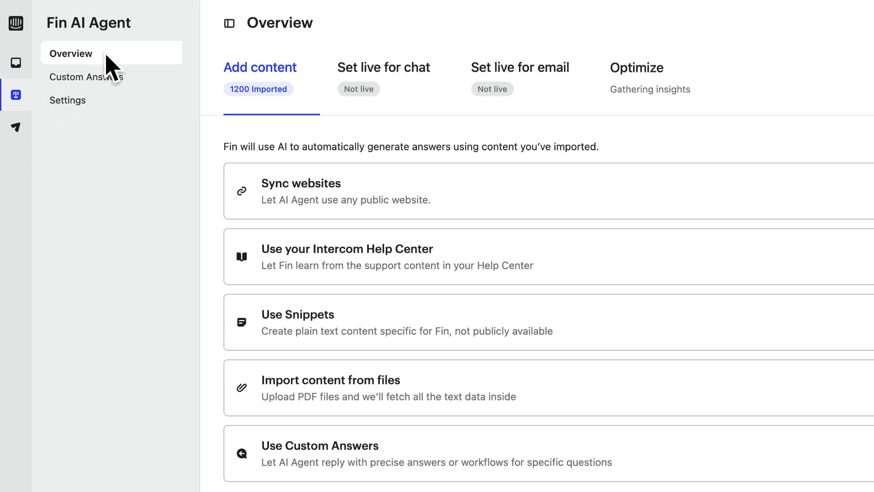
Open the 'Set live for chat' quick setup for the Fin AI Agent.
click(392, 81)
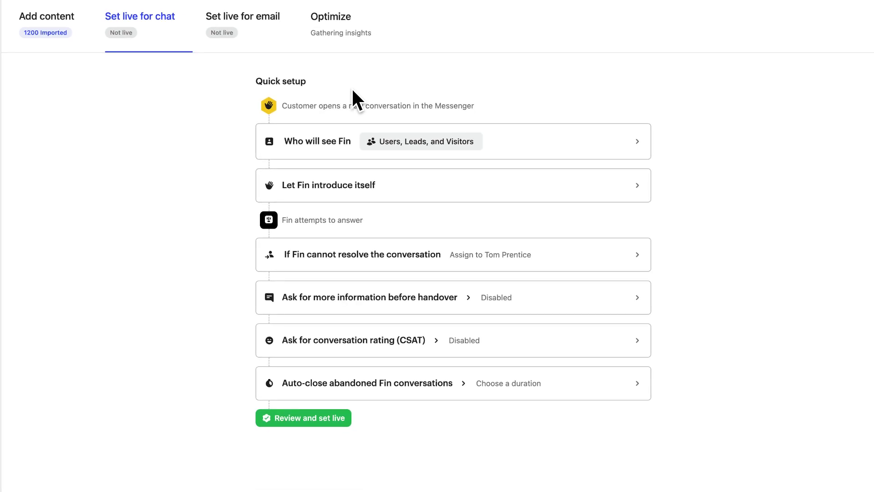
Limit Fin's audience to Users by unchecking Visitors and Leads.
click(397, 142)
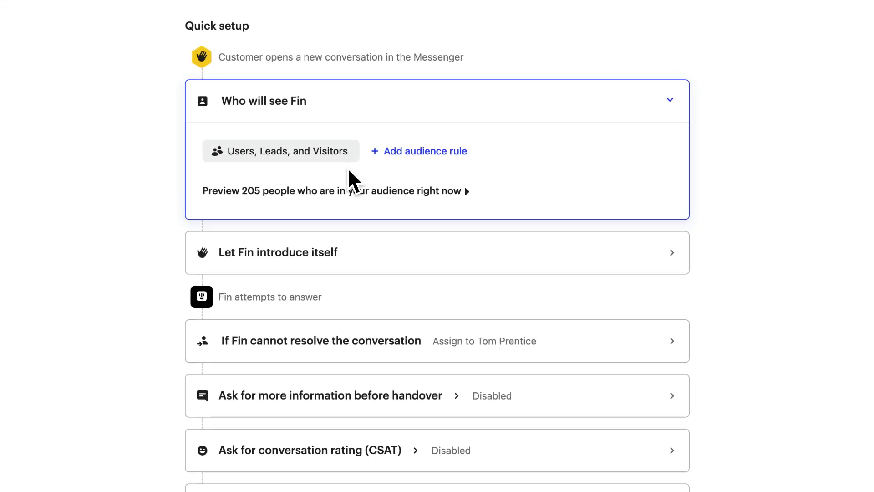
click(308, 152)
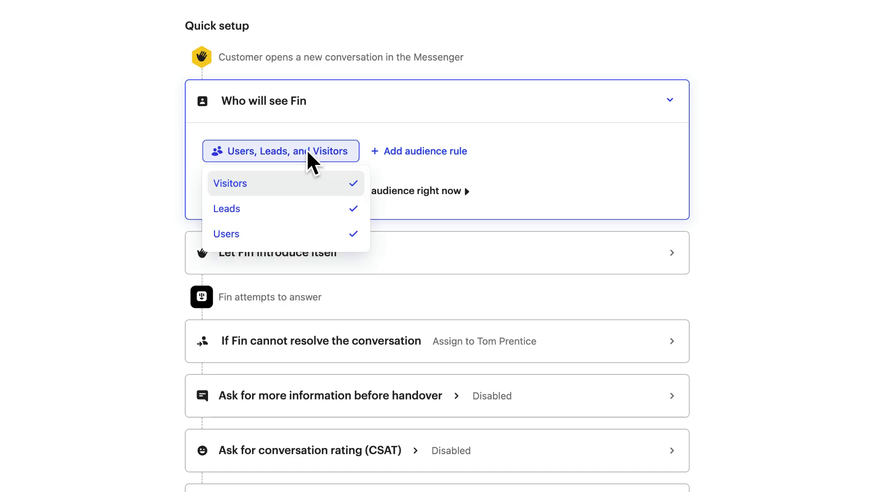
click(310, 183)
click(306, 208)
key(Escape)
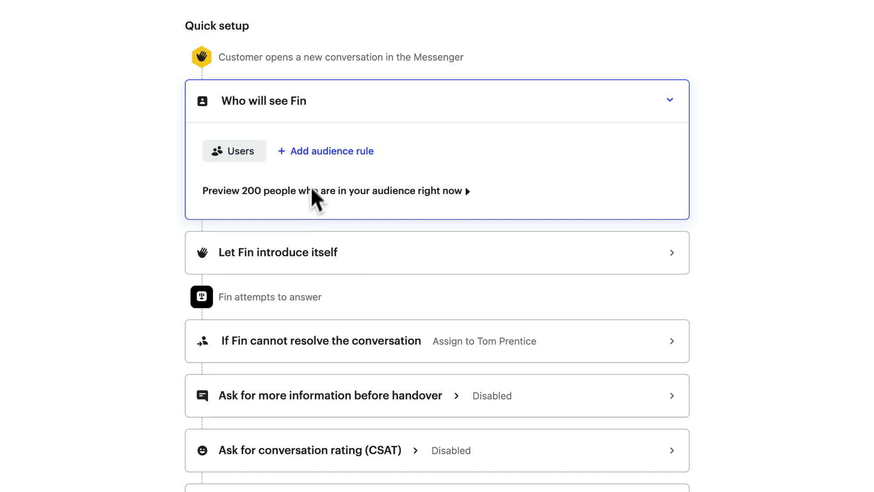
click(321, 152)
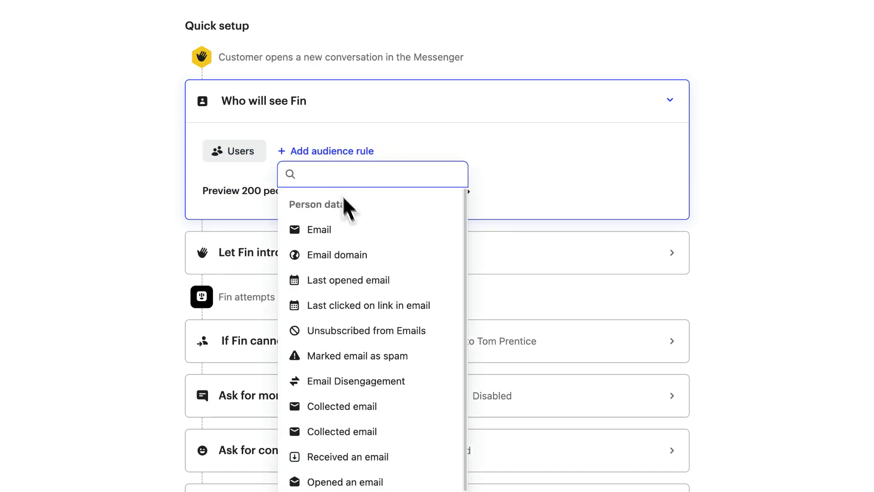
click(359, 225)
click(296, 282)
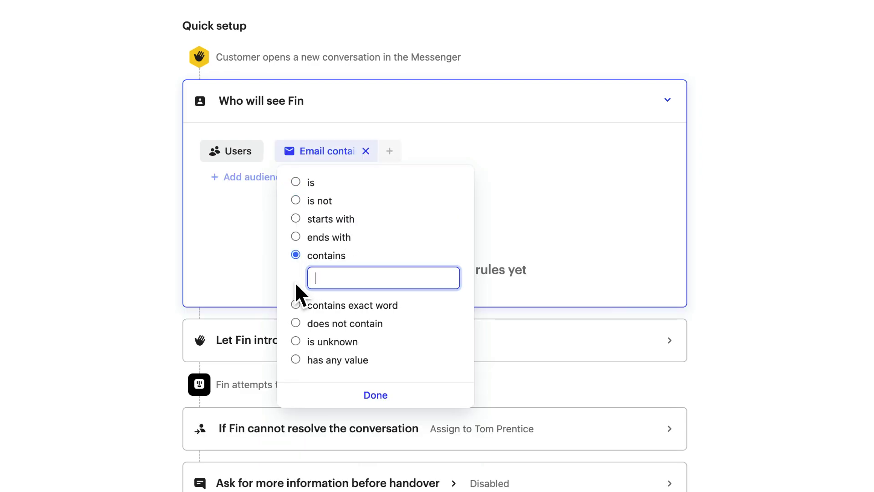
text(@examplecompany.com)
key(Return)
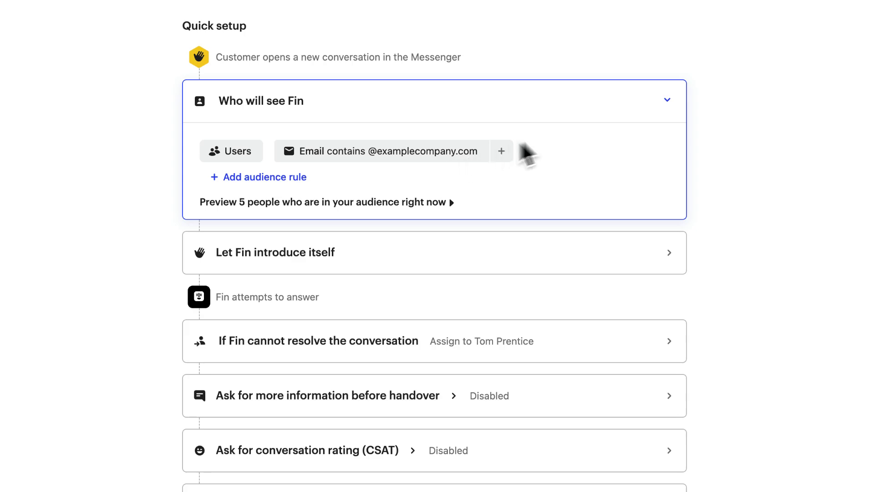
click(667, 100)
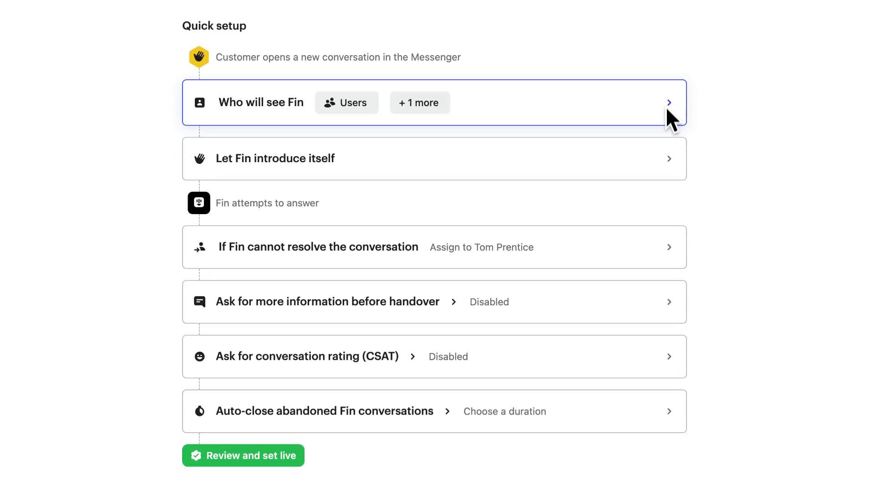
click(667, 158)
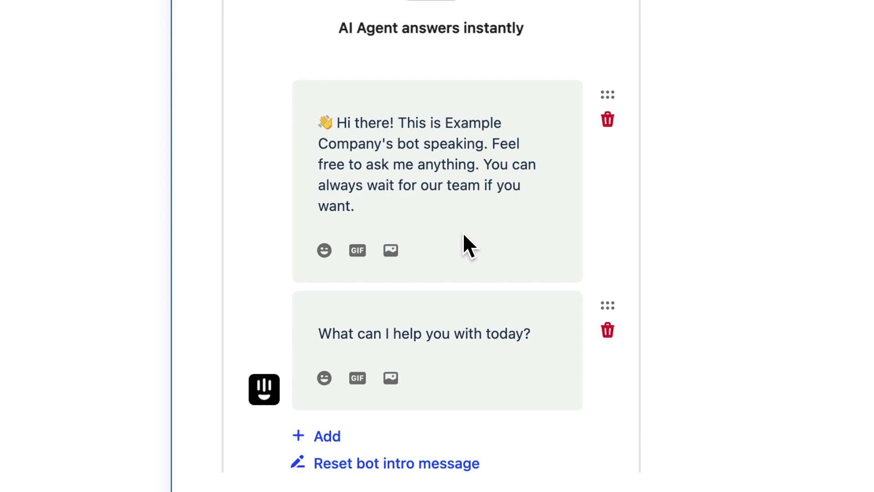
Set unresolved Fin conversations to Pass to team, assigned to the Support team.
click(640, 23)
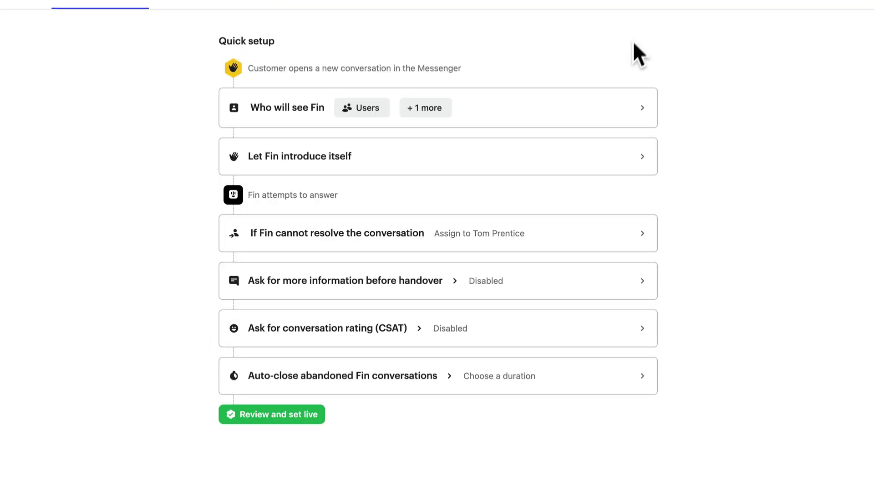
click(571, 229)
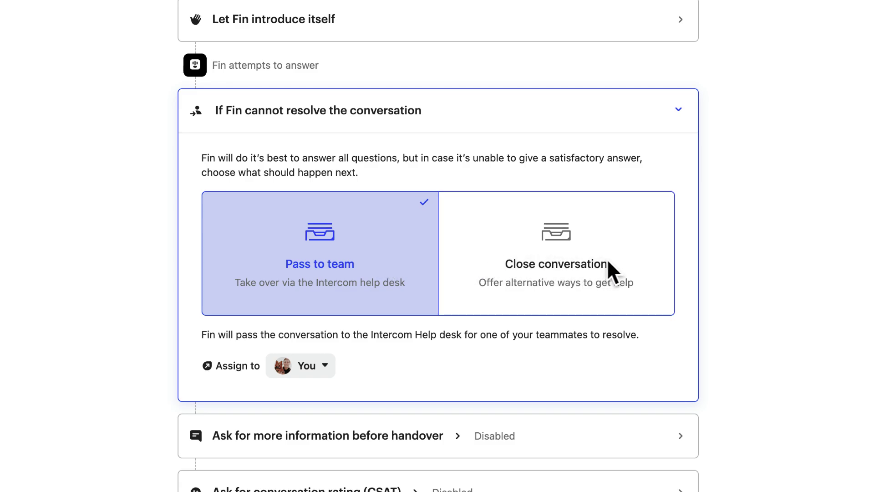
click(620, 262)
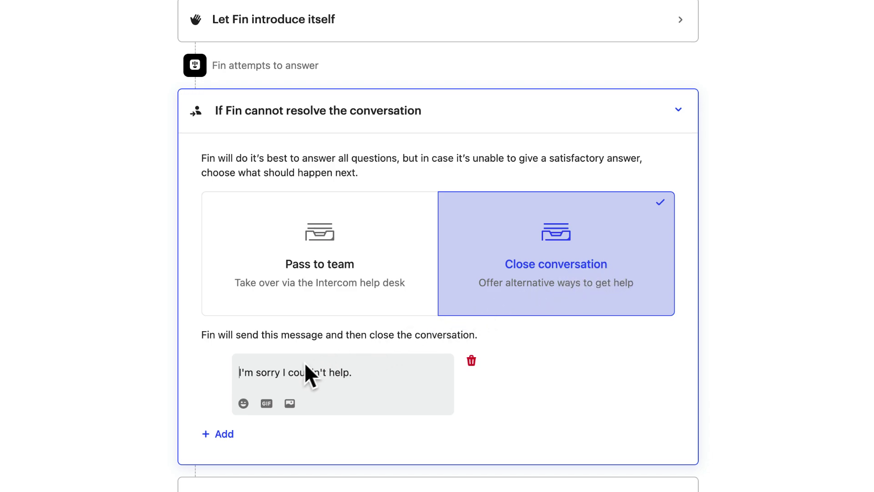
text(Sorry, I can't answer that question. Check out our help center.)
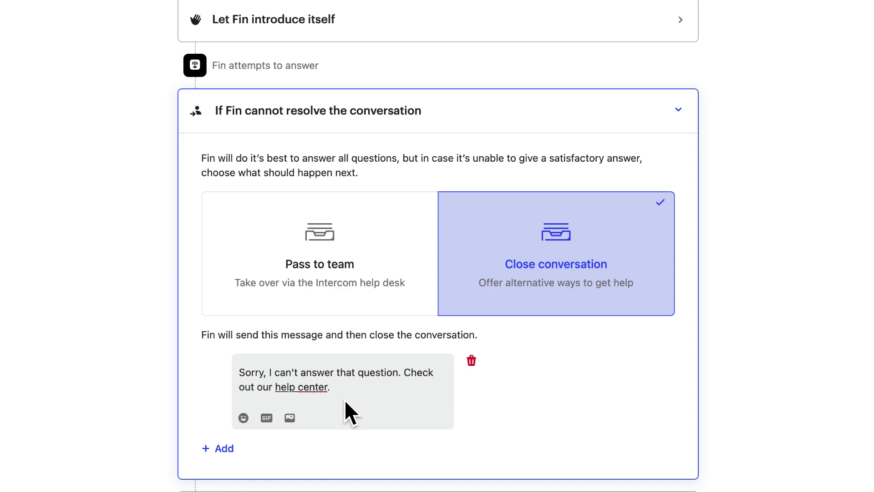
click(326, 302)
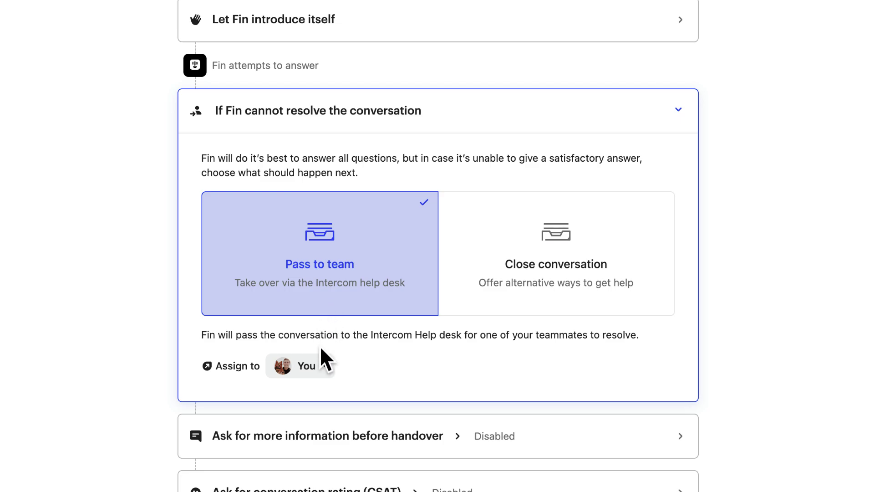
click(319, 361)
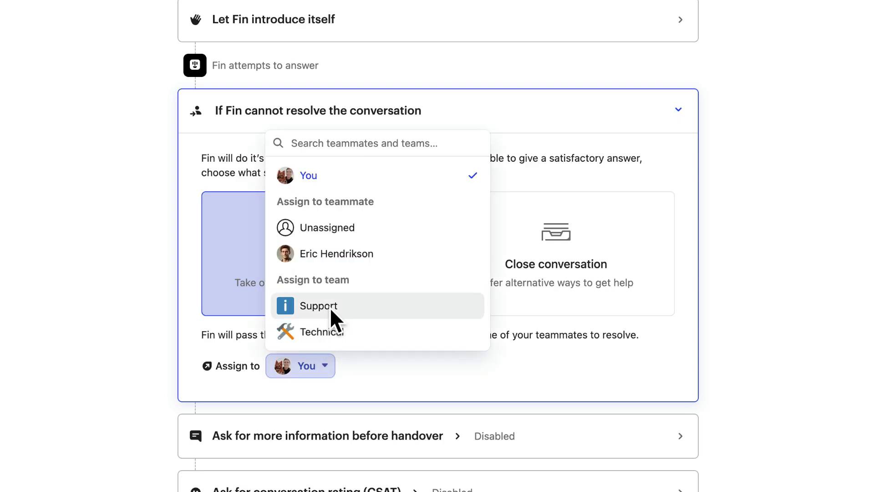
click(330, 306)
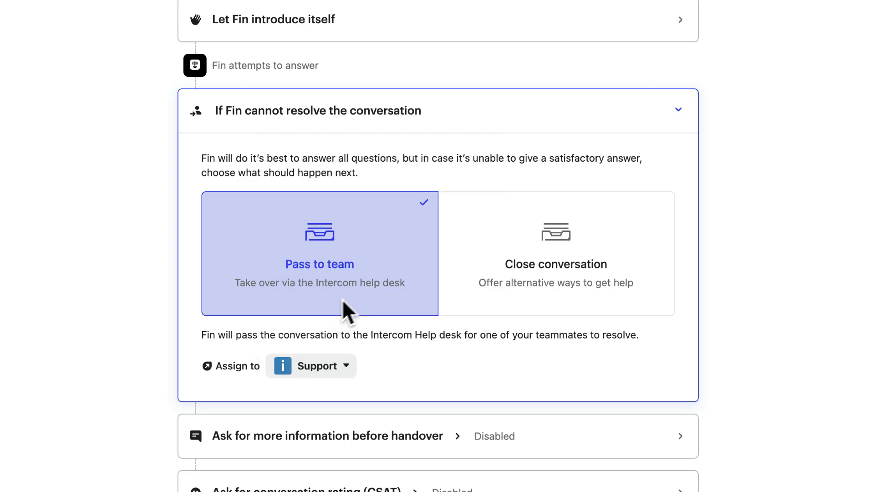
Turn on collecting more information from customers before handover.
click(677, 108)
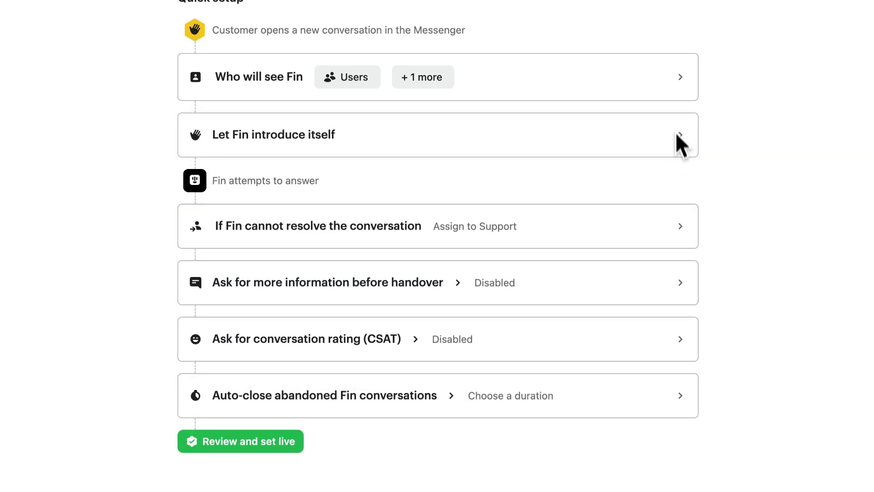
click(678, 273)
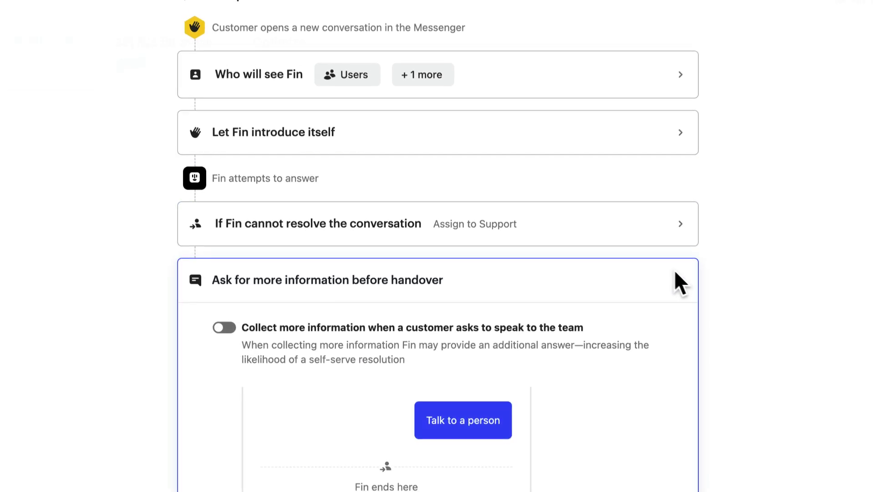
scroll(674, 270, down, 5)
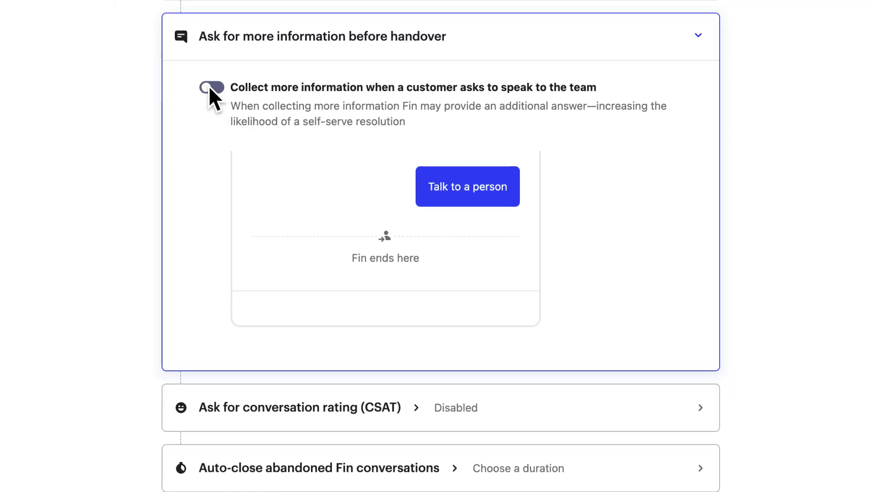
click(211, 87)
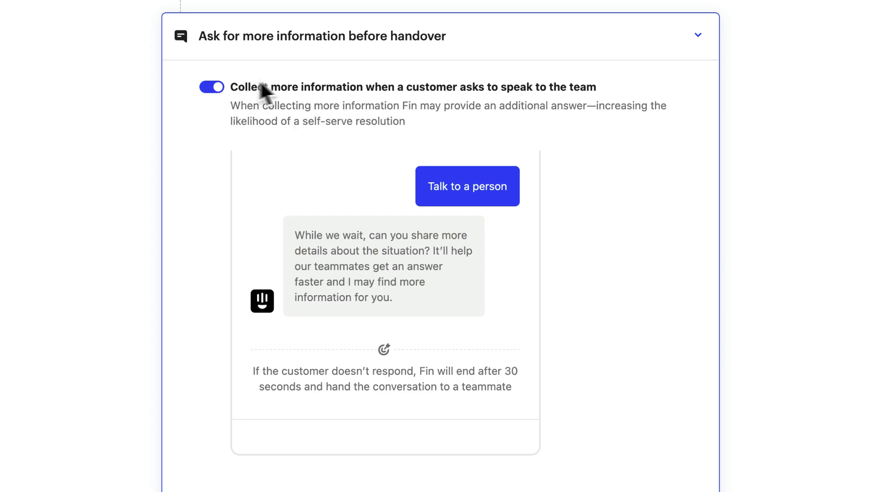
click(696, 35)
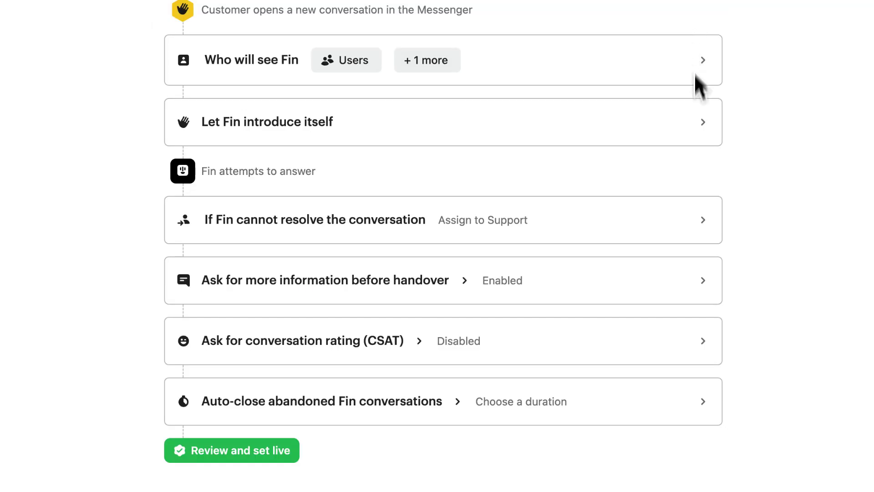
Enable the conversation rating (CSAT) request at the end of a Fin interaction.
click(701, 337)
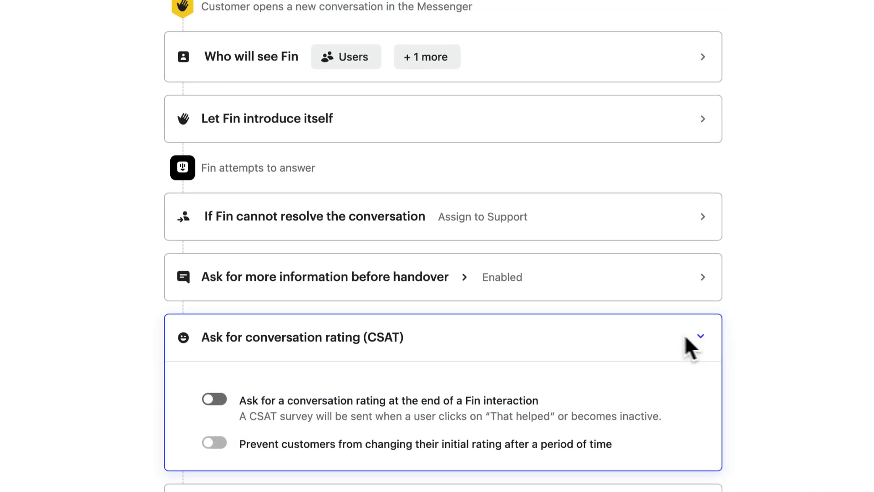
click(207, 256)
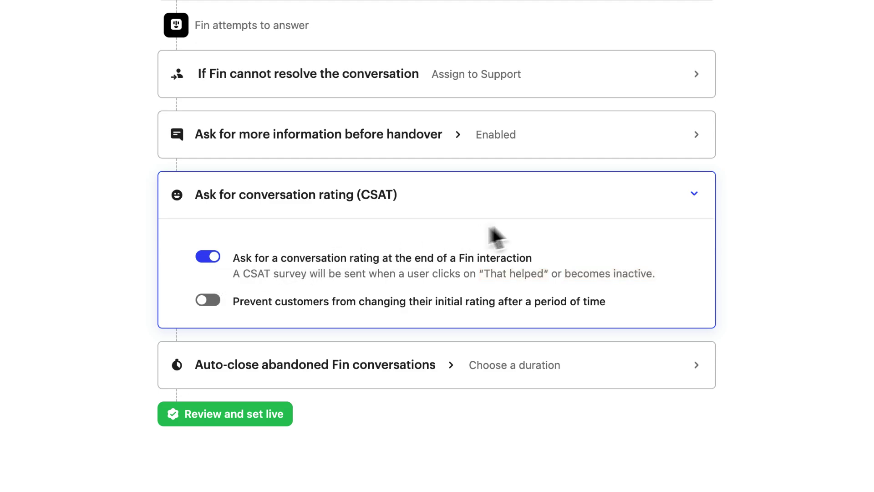
click(694, 193)
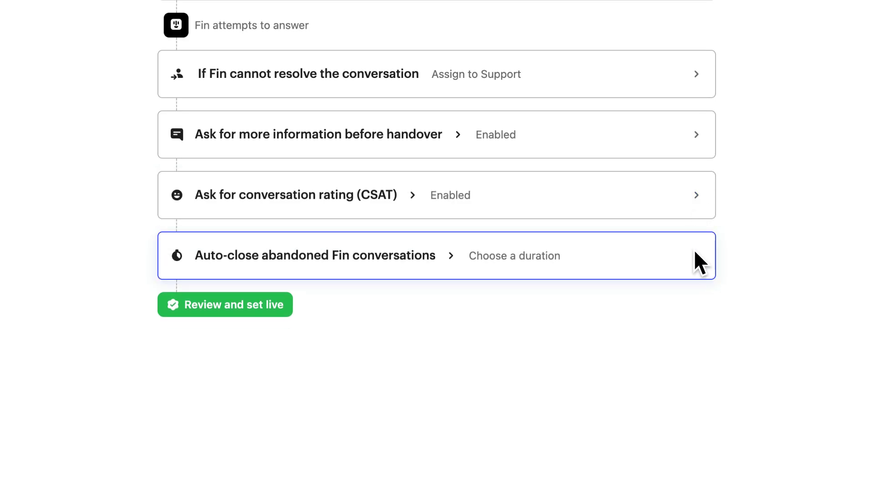
Auto-close abandoned conversations after 5 minutes and add a closing message before Fin closes them.
click(699, 262)
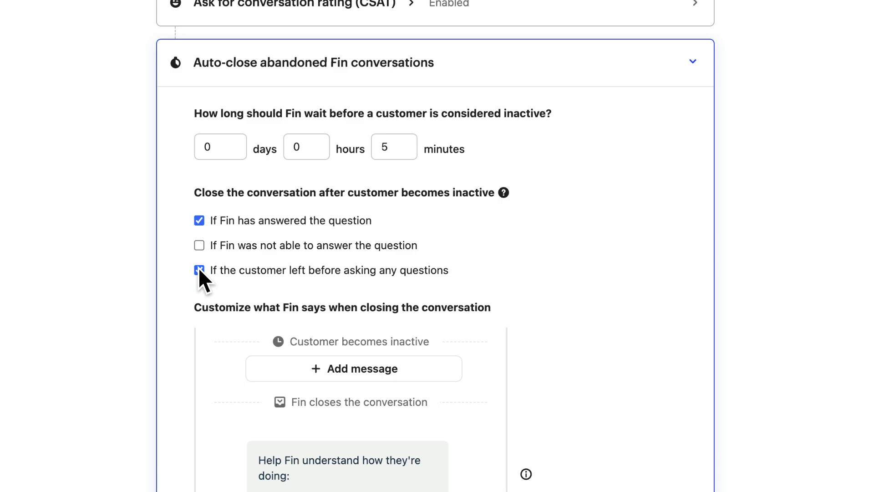
scroll(231, 233, down, 5)
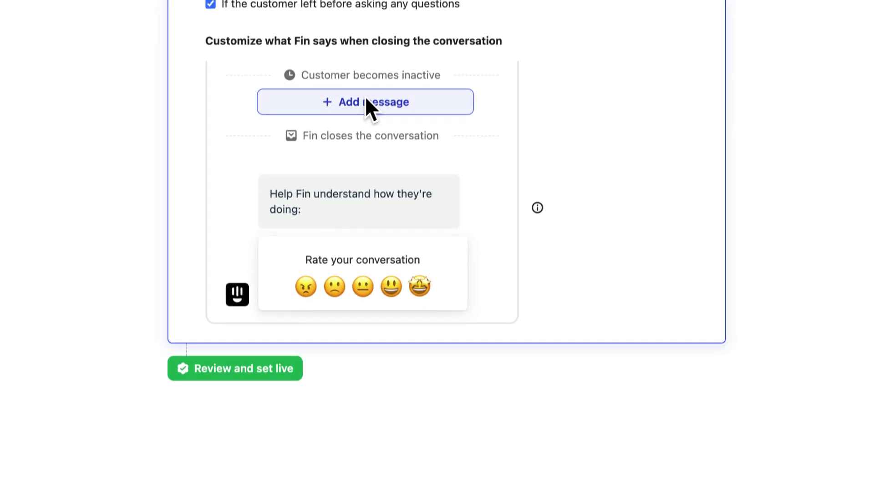
click(373, 89)
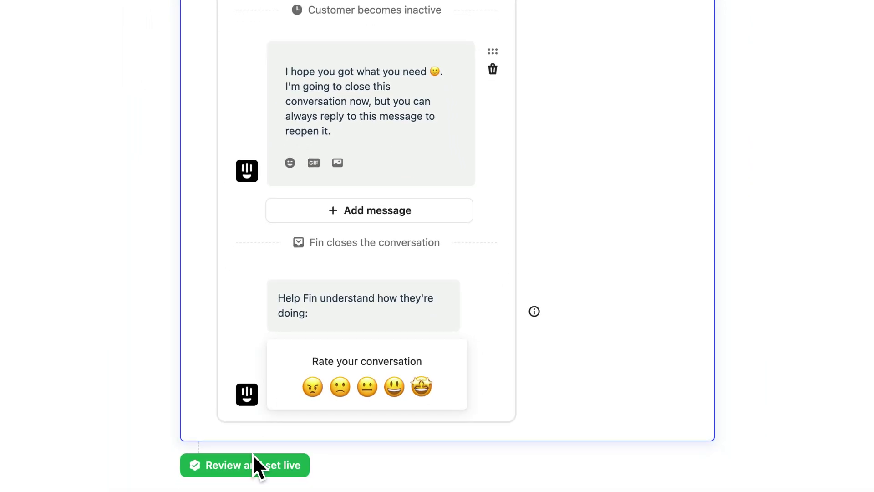
Review the Fin AI Agent workflow and open it in edit mode.
click(254, 465)
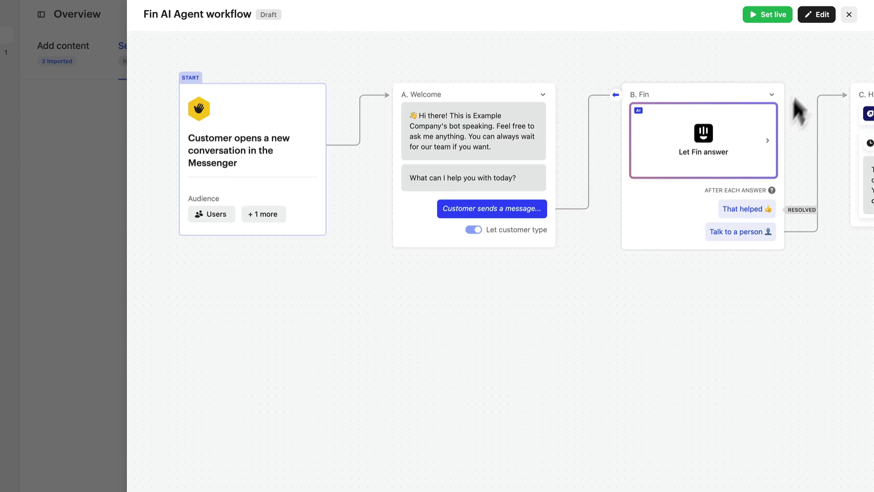
click(815, 16)
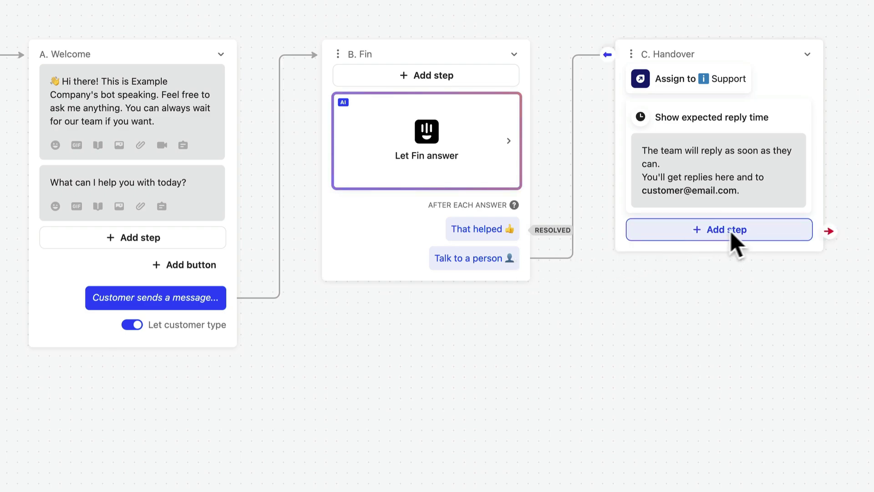
Add an Ask for conversation rating step at the top of Handover, then open Let Fin answer settings.
click(754, 241)
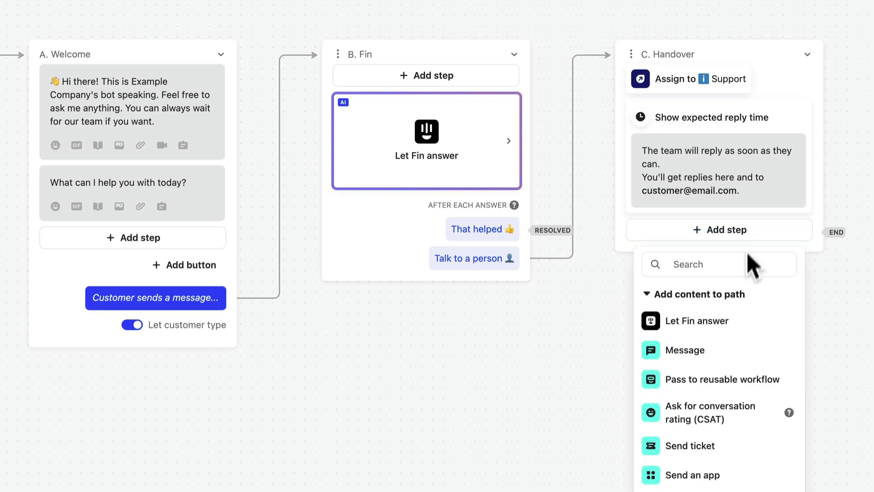
click(729, 405)
drag(621, 258, 622, 87)
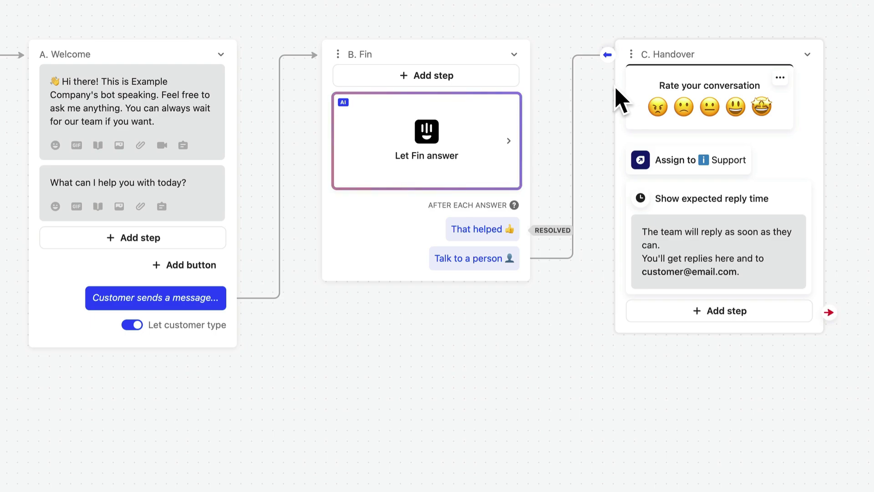
click(455, 143)
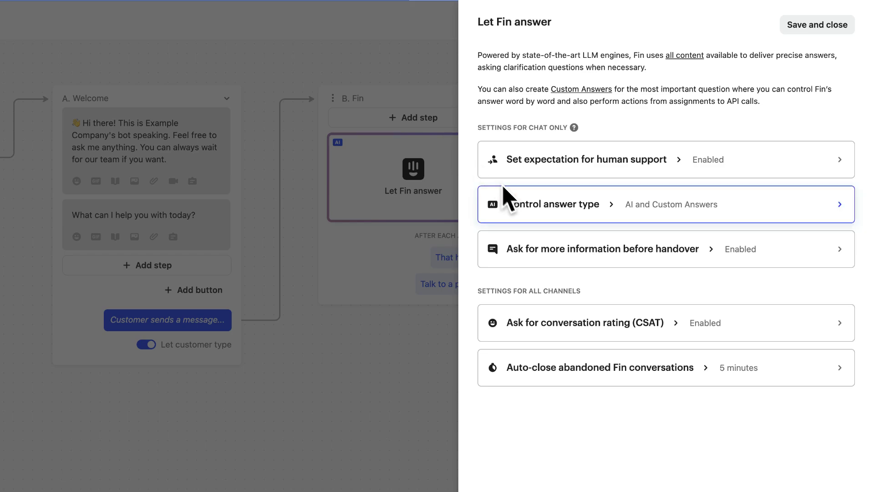
Show Control answer type with both Use AI Answers and Use Custom Answers checked.
click(526, 207)
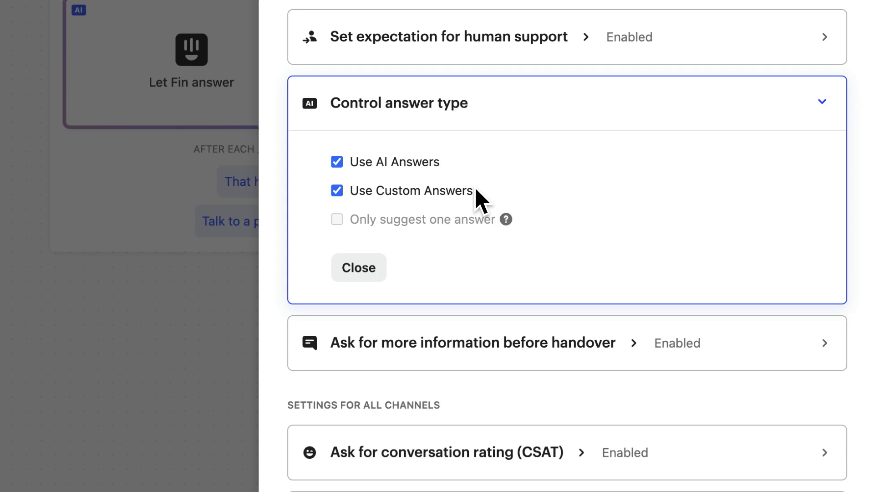
Close Fin's answer settings and save the updated workflow.
click(358, 268)
click(784, 46)
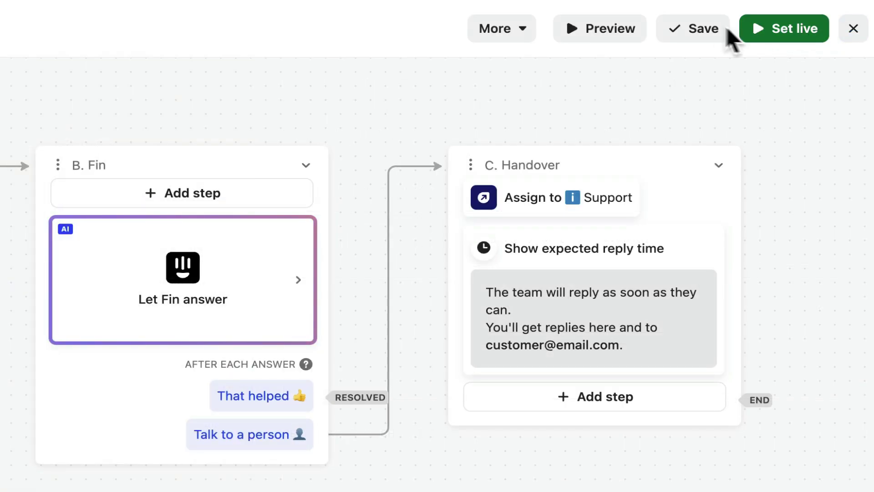
click(727, 30)
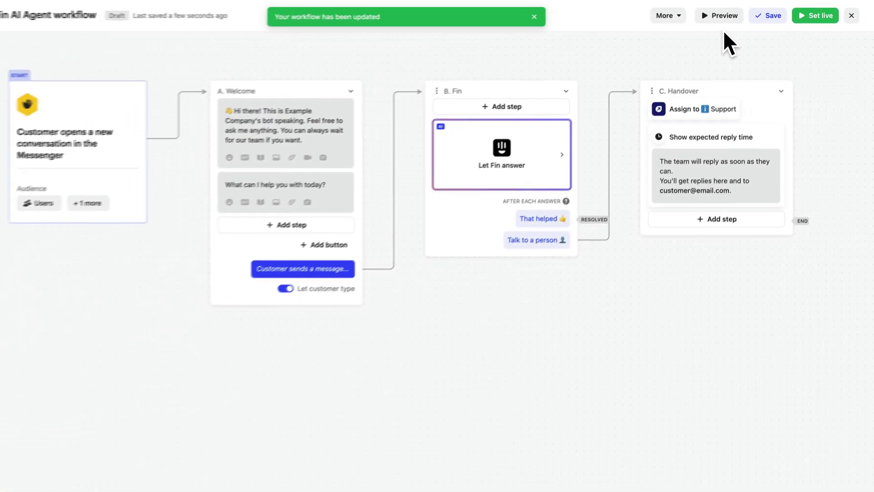
Preview in Messenger: ask 'How do I create an account?', request a person, reply 'I can't find the log in portal.'.
click(724, 15)
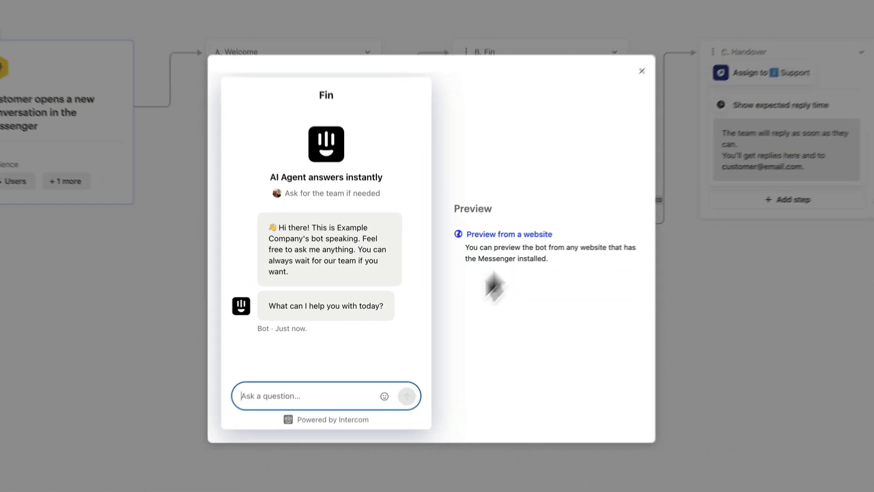
text(How do I create an account?)
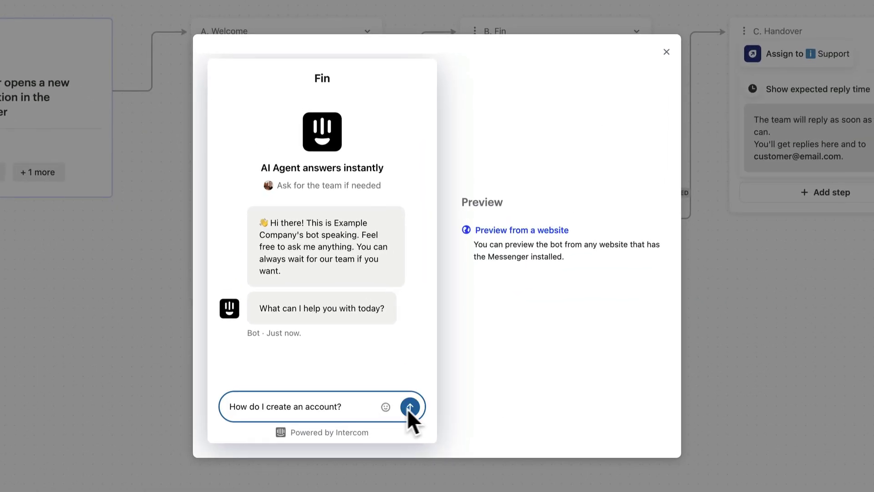
click(412, 407)
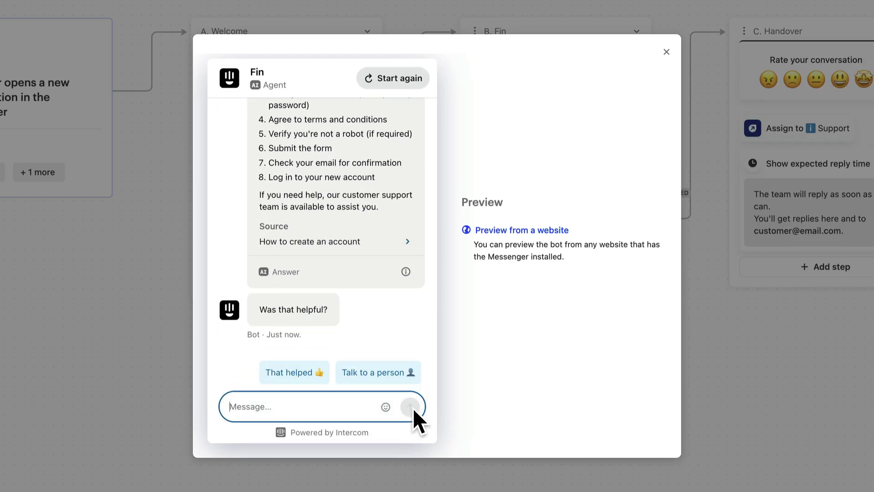
click(410, 373)
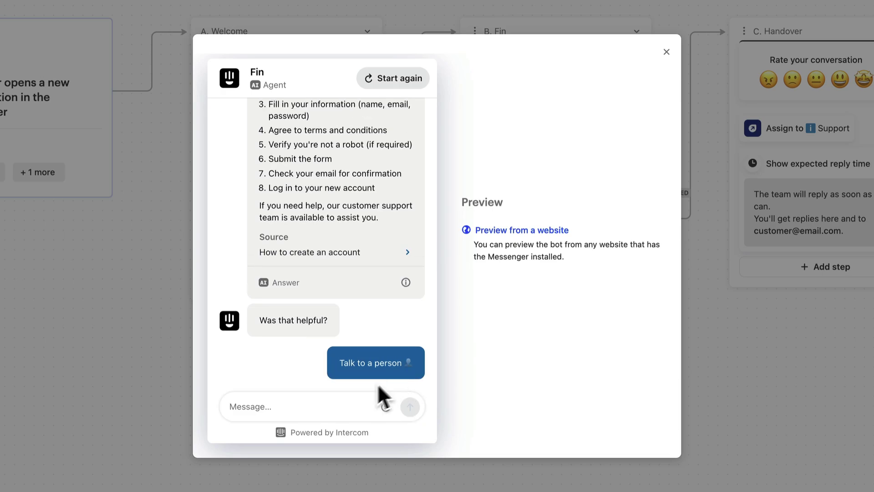
click(314, 411)
text(I can't find the log in)
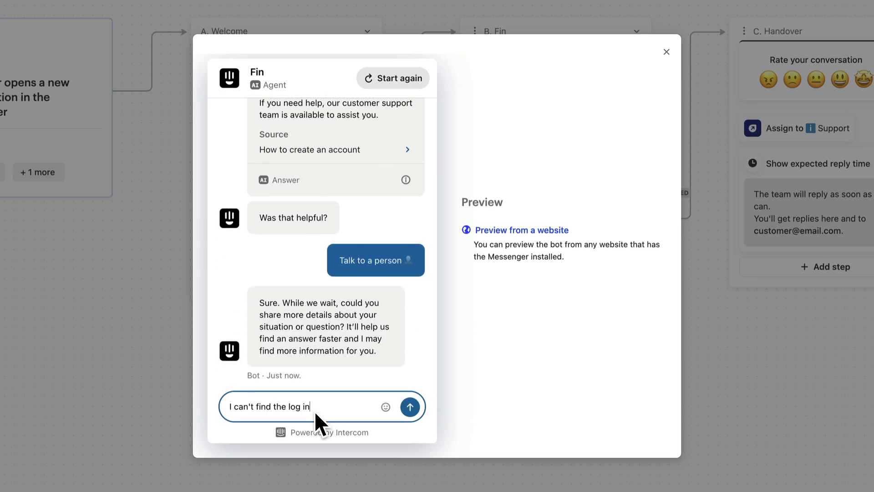
text( portal.)
click(410, 406)
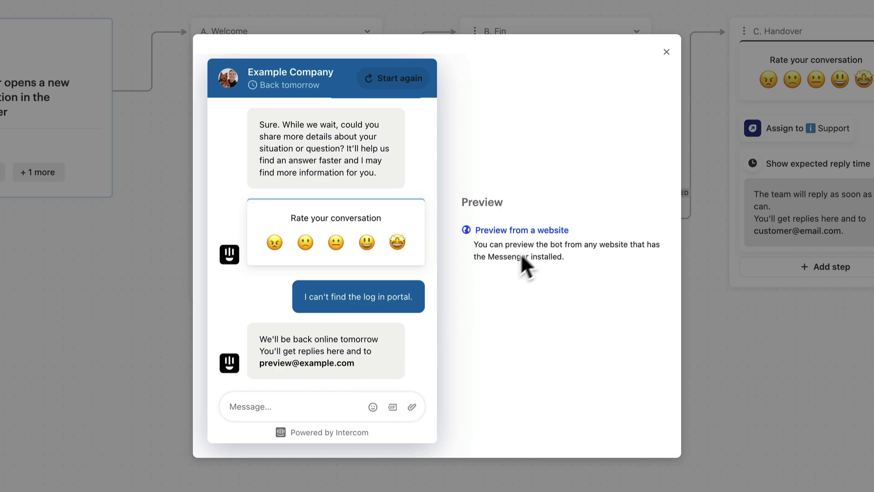
Preview the workflow on the exampleapp.io website and start a Messenger conversation there.
click(551, 231)
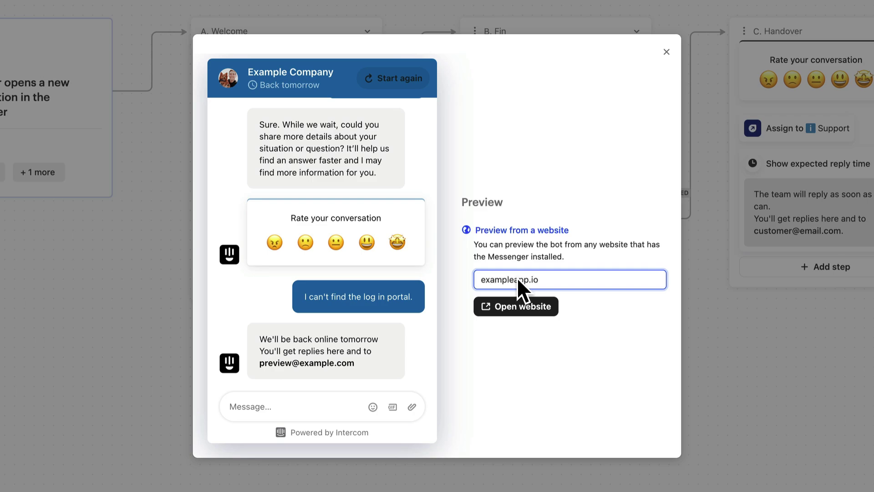
click(518, 301)
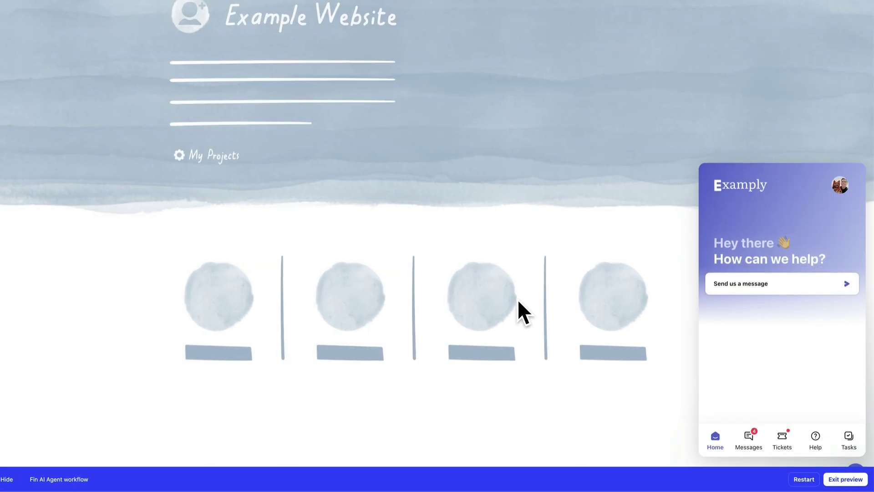
click(815, 255)
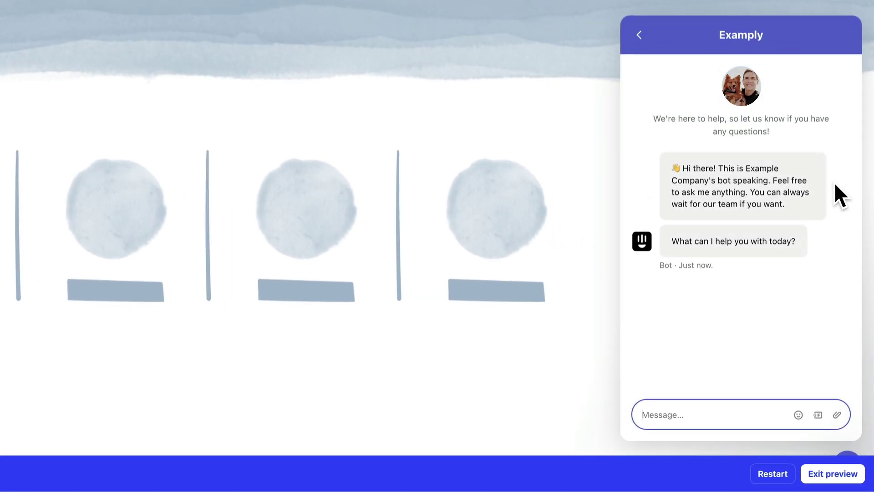